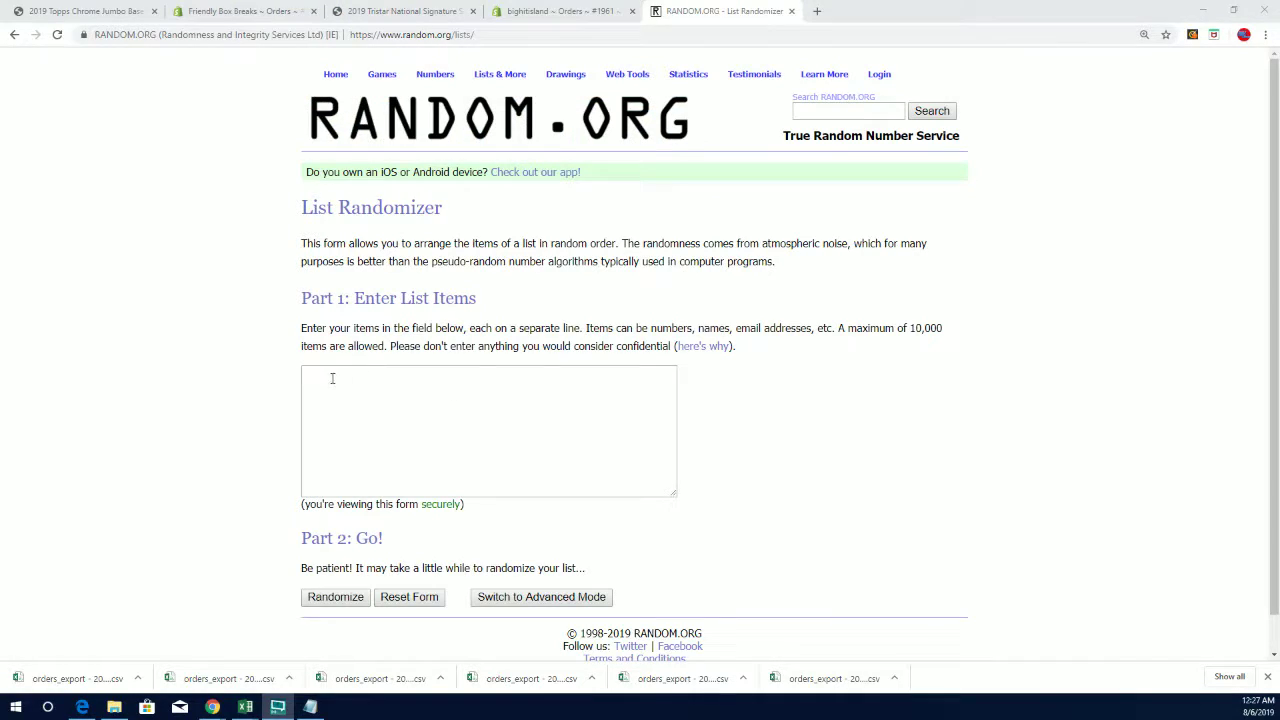
right_click(316, 379)
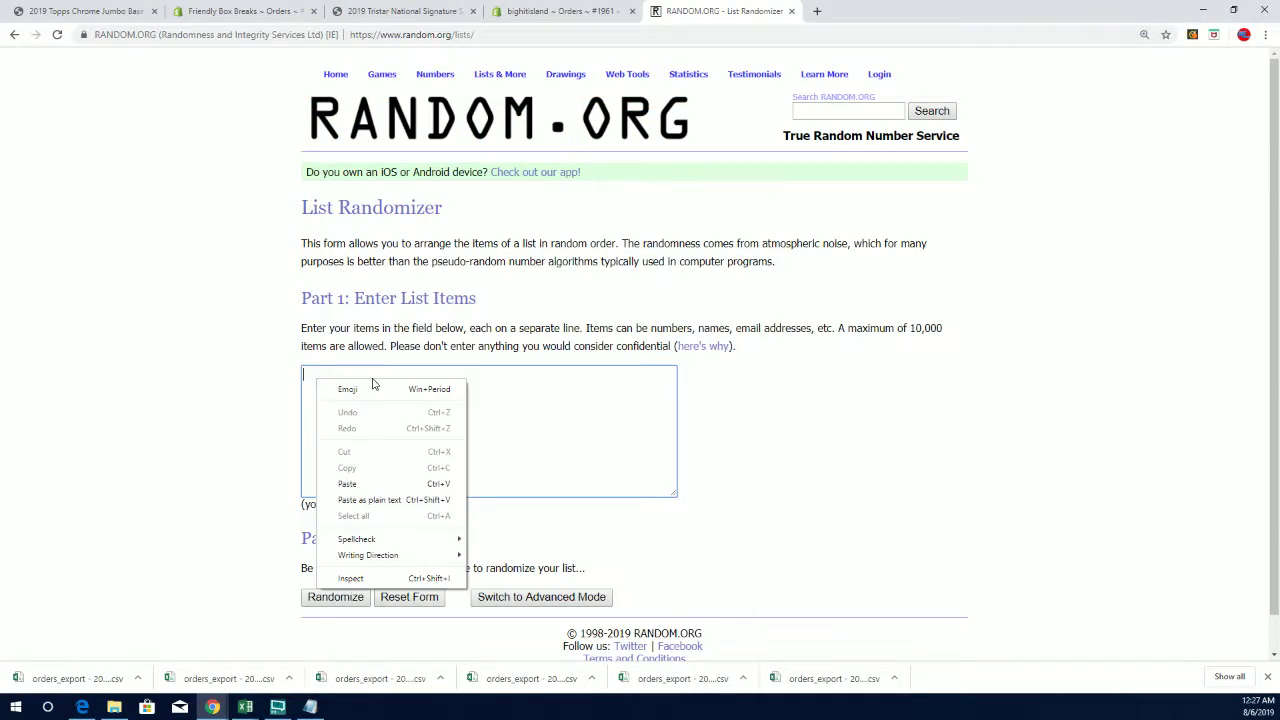
left_click(347, 484)
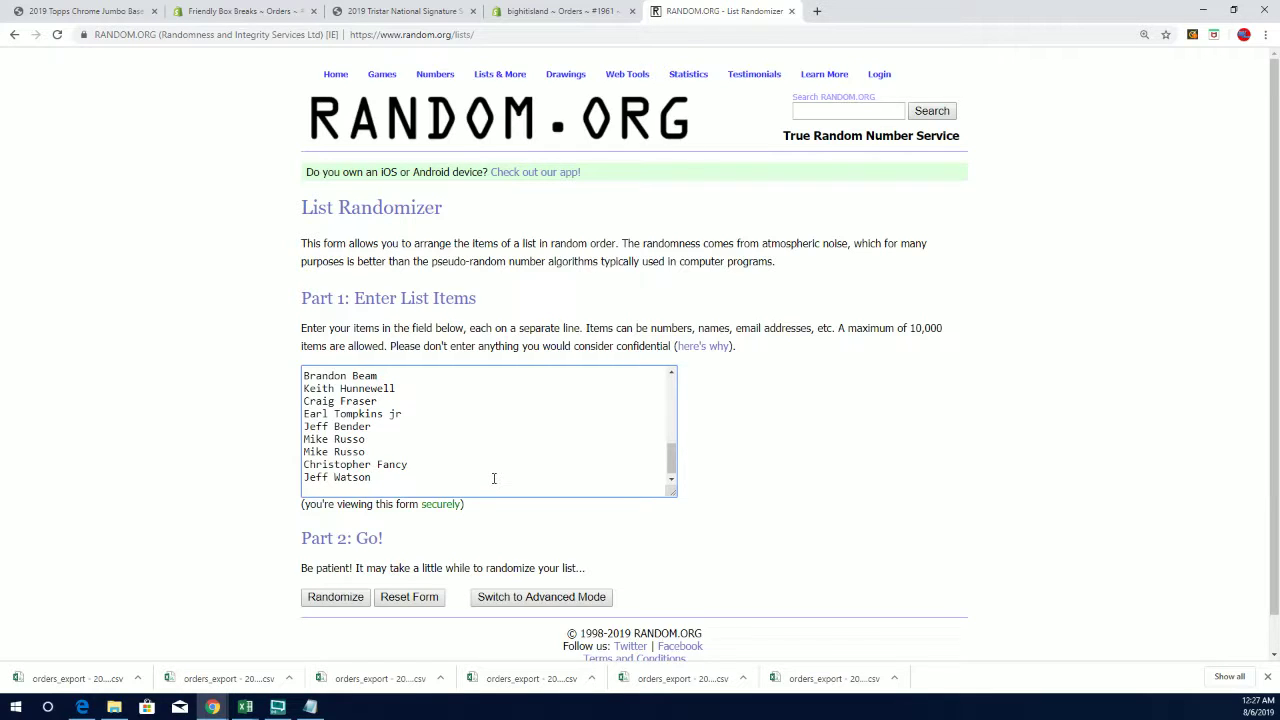
key("BackSpace")
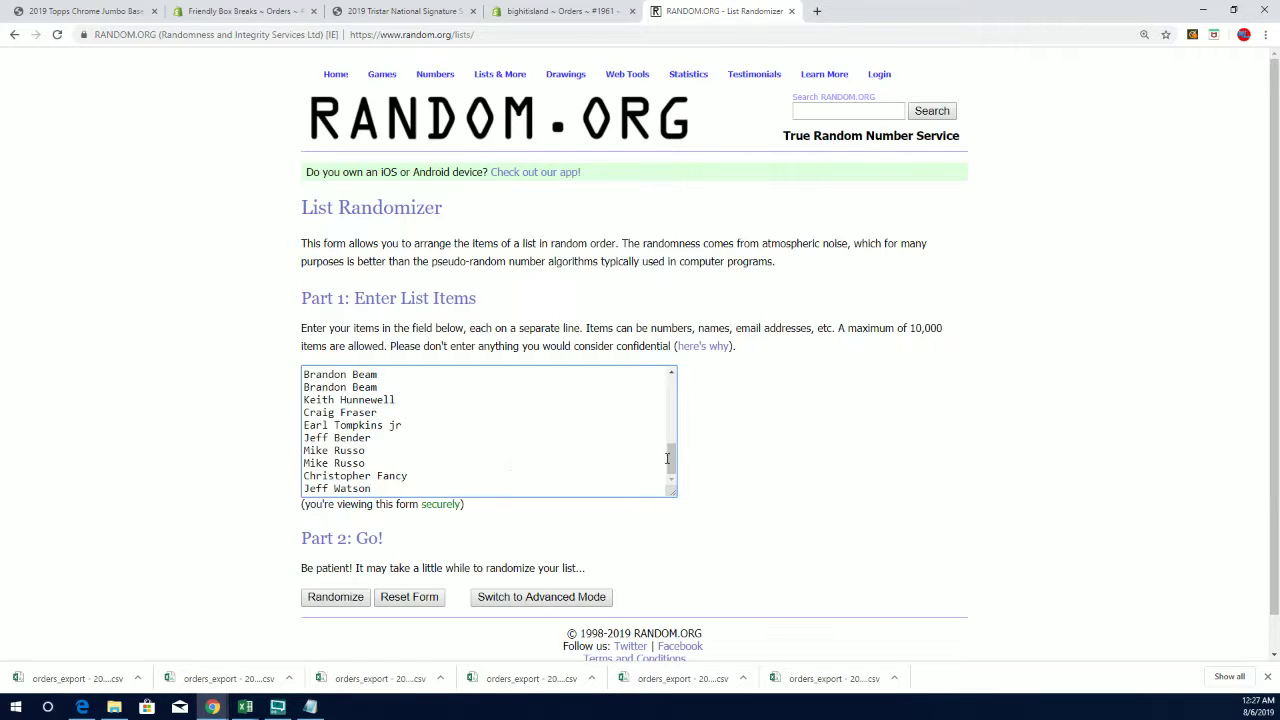
mouse_move(674, 466)
left_mouse_down()
mouse_move(657, 393)
mouse_move(681, 462)
left_mouse_up()
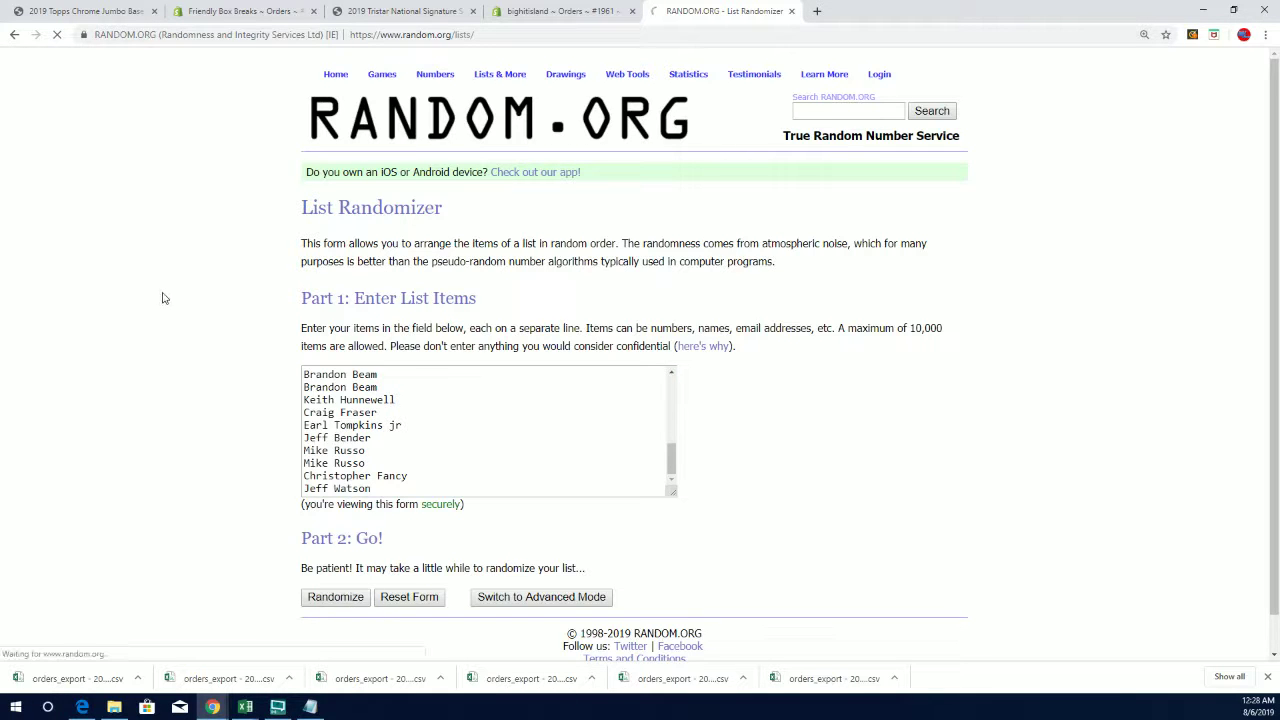
scroll(296, 561, "down", 2)
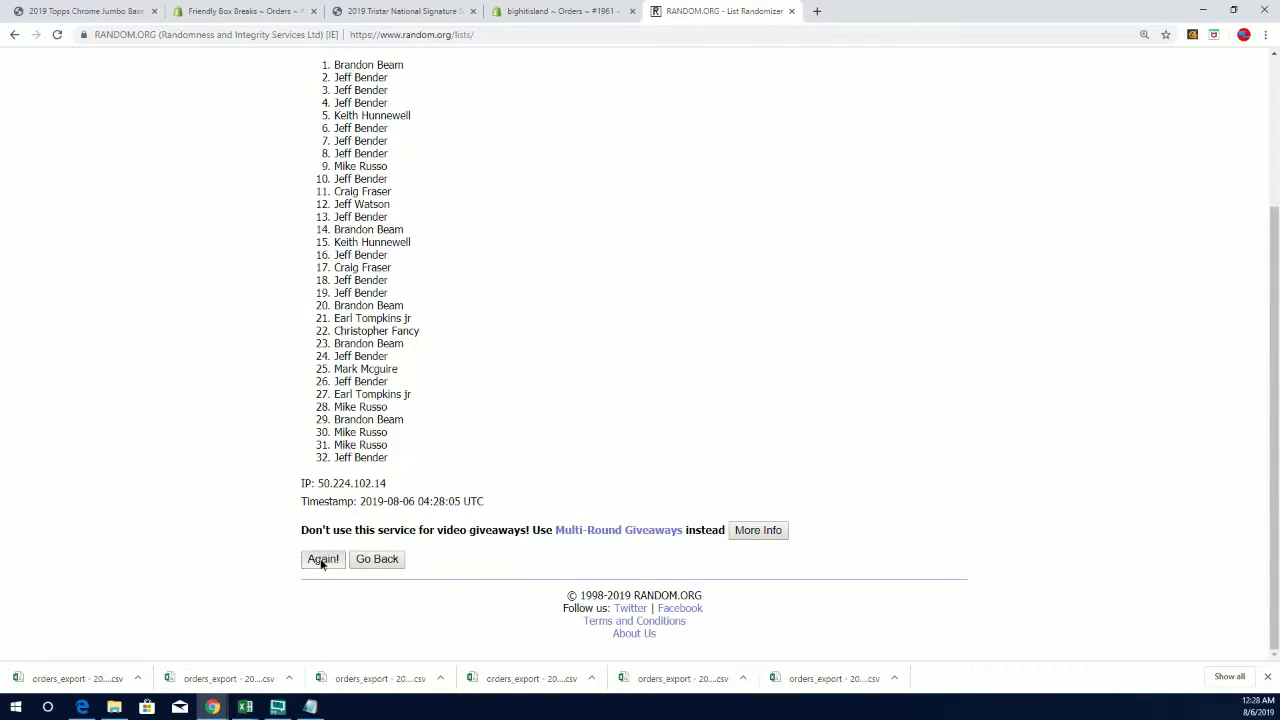
Step: Re-randomize the list six more times until Jeff Bender lands in first place
left_click(322, 560)
scroll(322, 563, "down", 2)
left_click(322, 560)
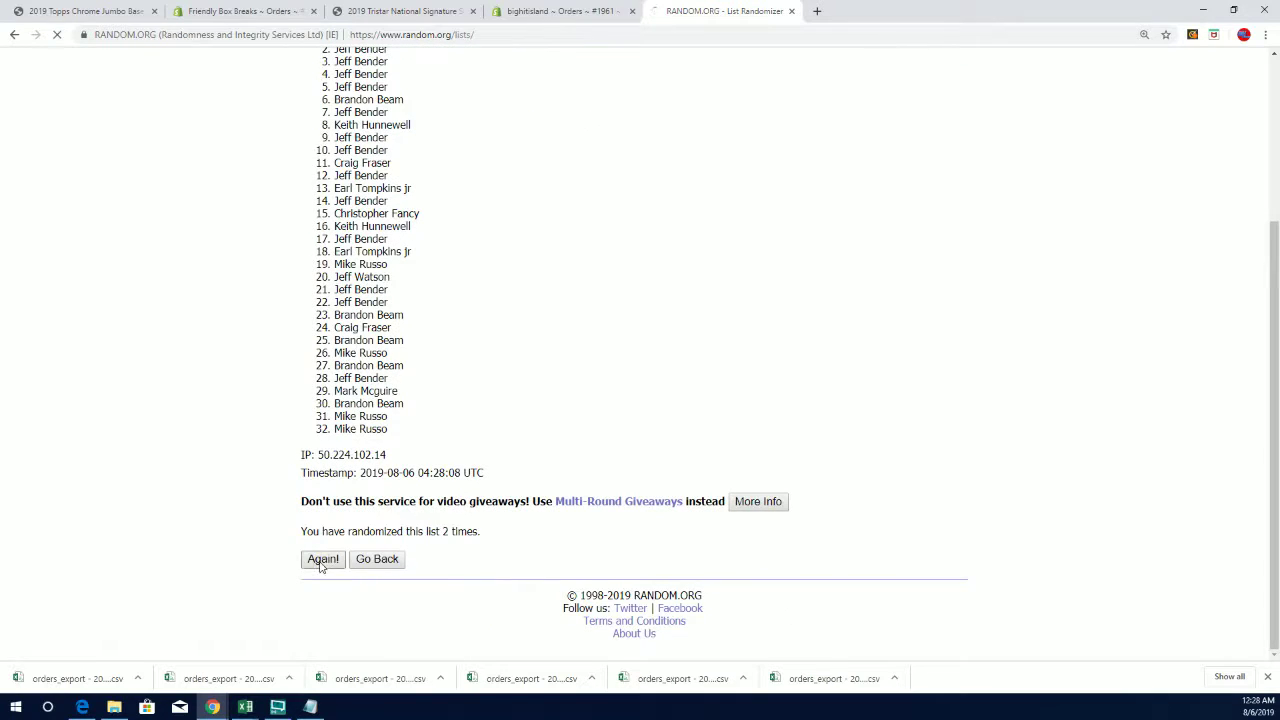
left_click(320, 561)
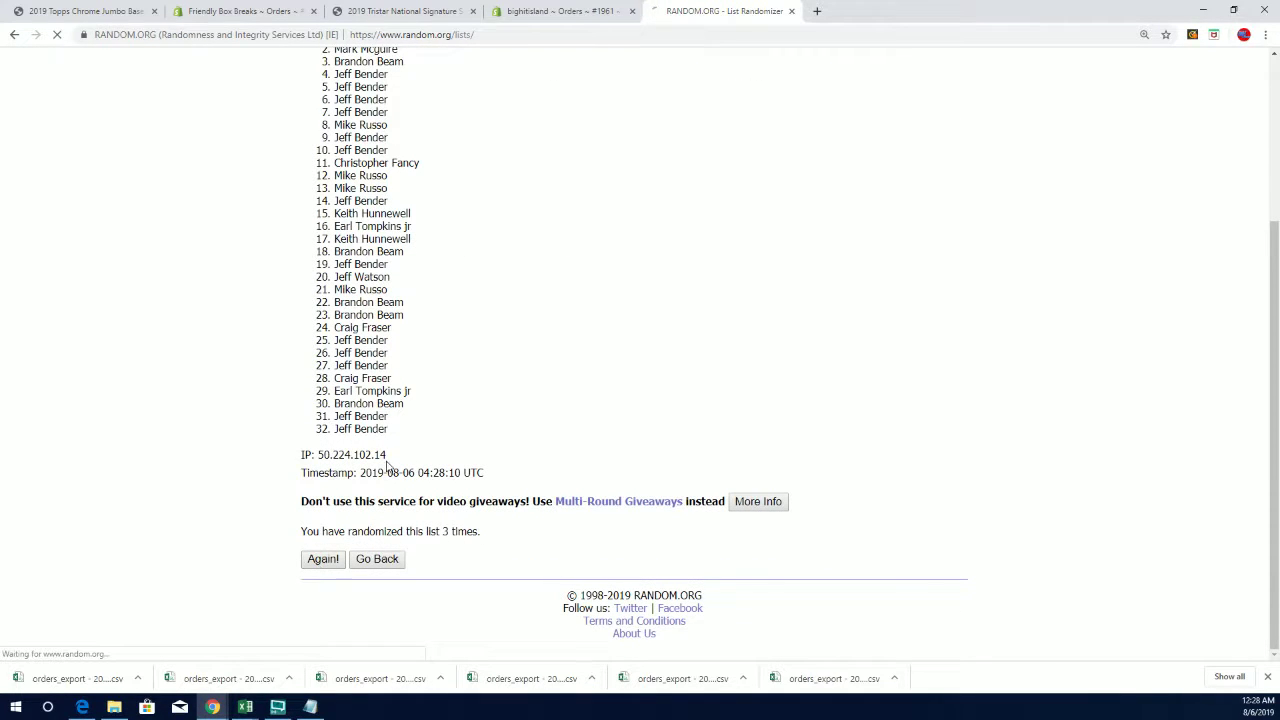
scroll(300, 540, "down", 2)
left_click(322, 558)
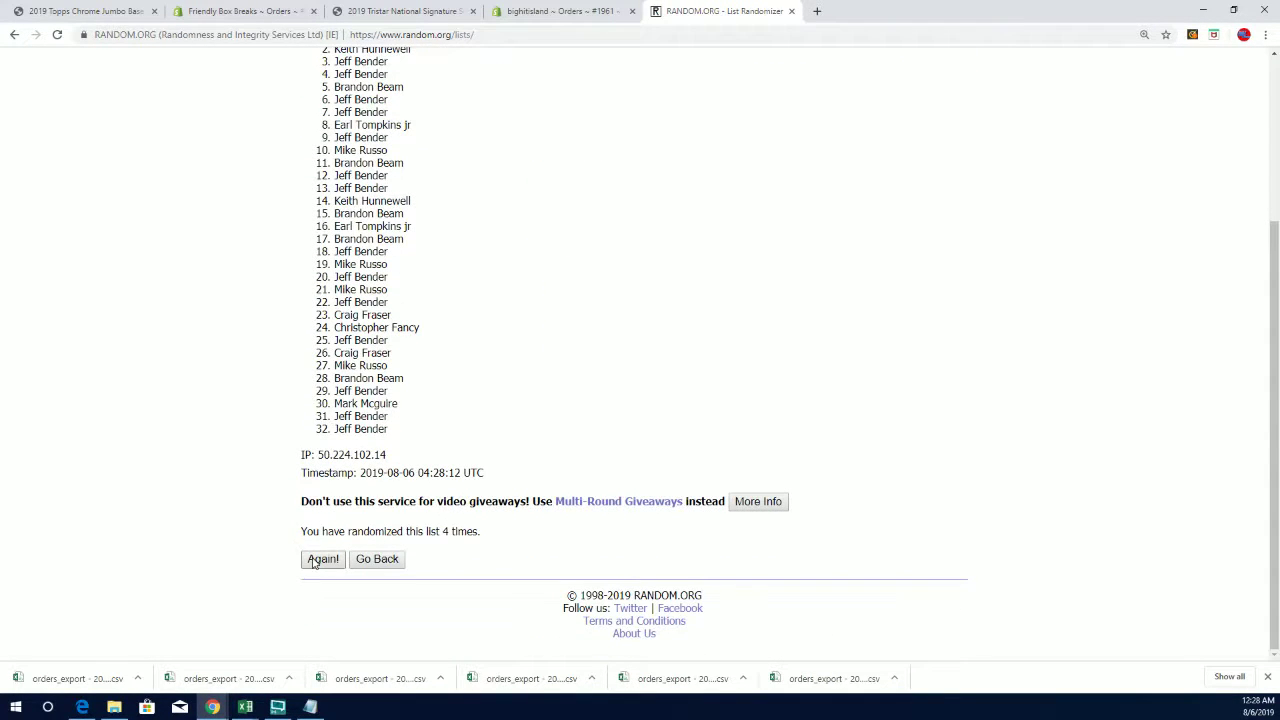
scroll(449, 466, "down", 3)
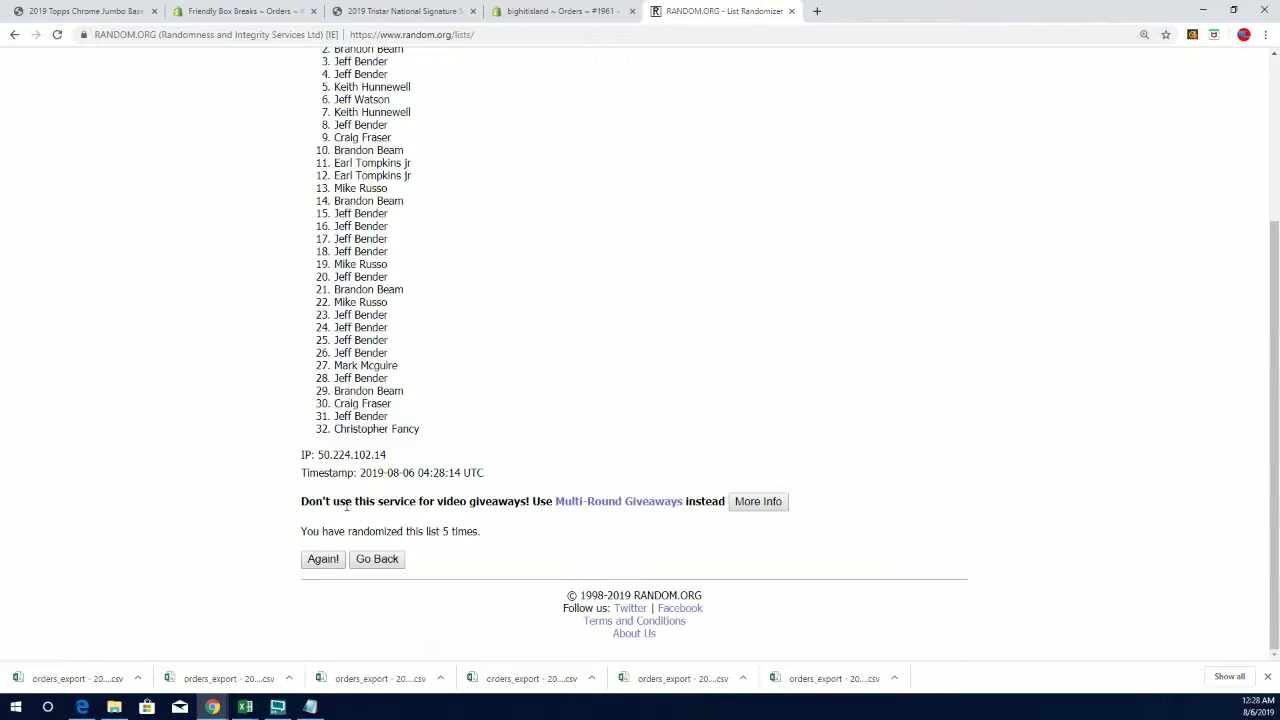
left_click(318, 561)
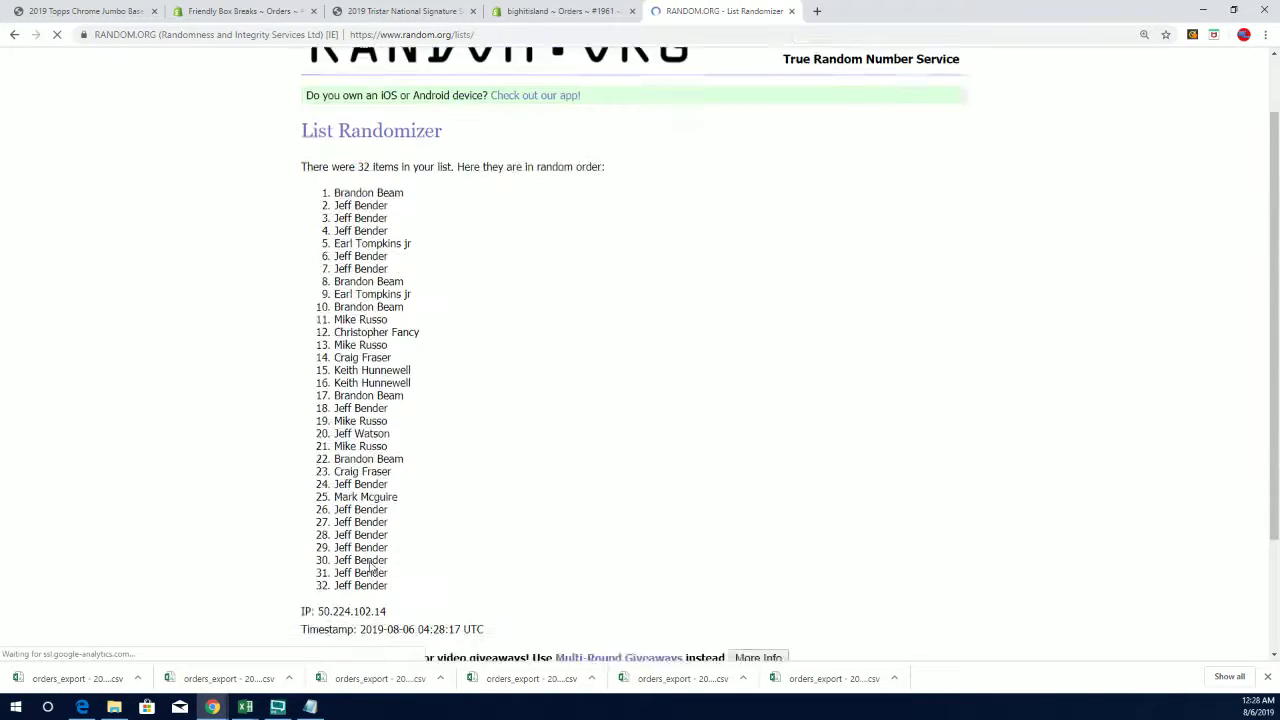
scroll(318, 553, "down", 3)
left_click(320, 557)
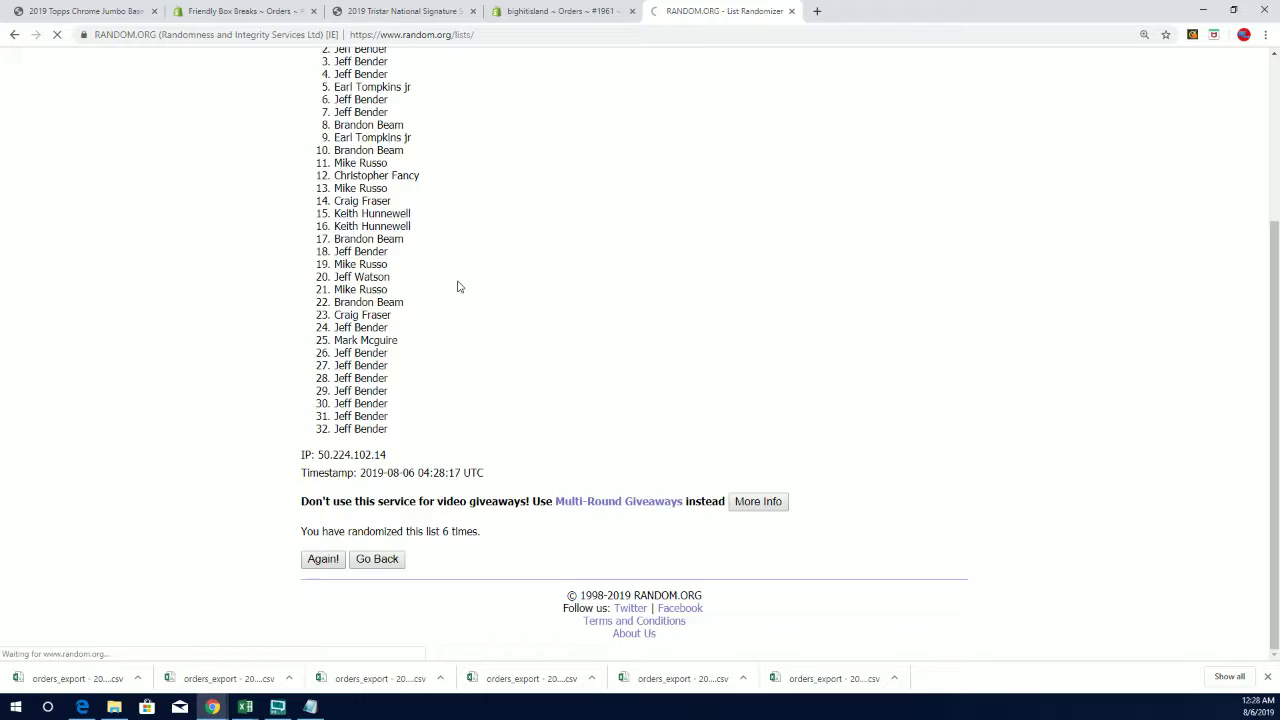
left_click_drag(445, 278, 228, 256)
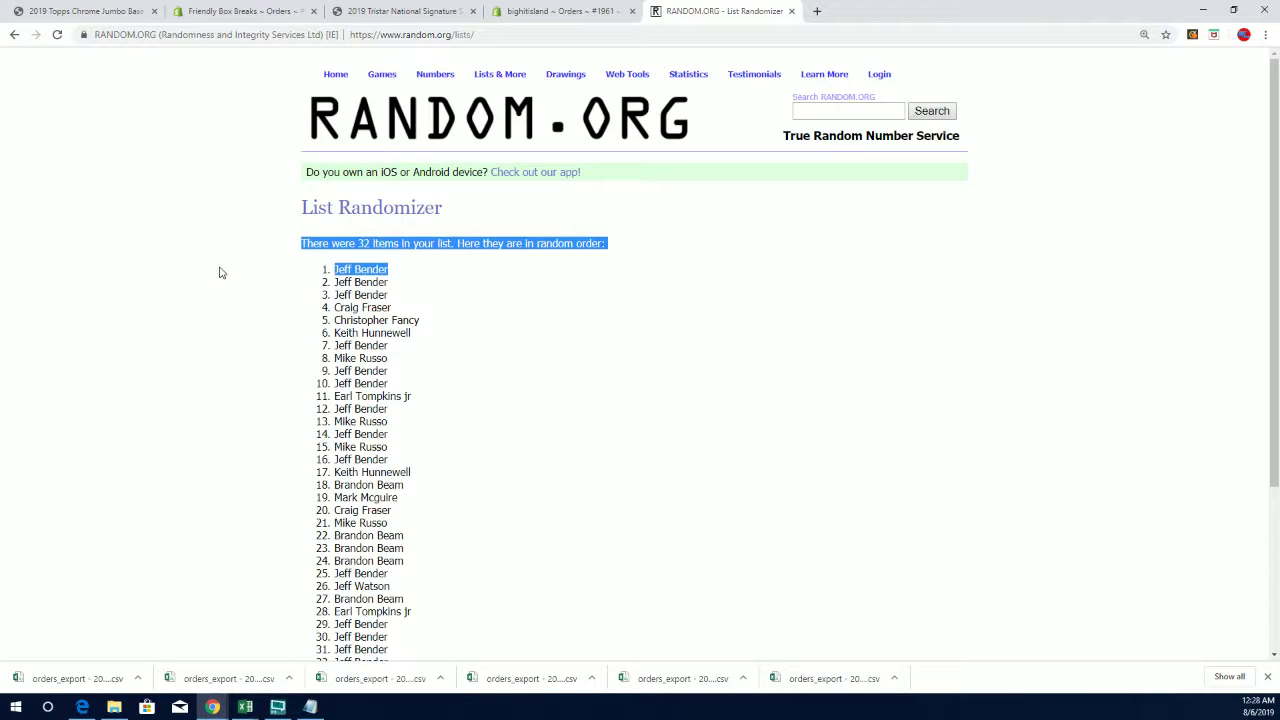
left_click(259, 308)
left_click_drag(390, 271, 292, 274)
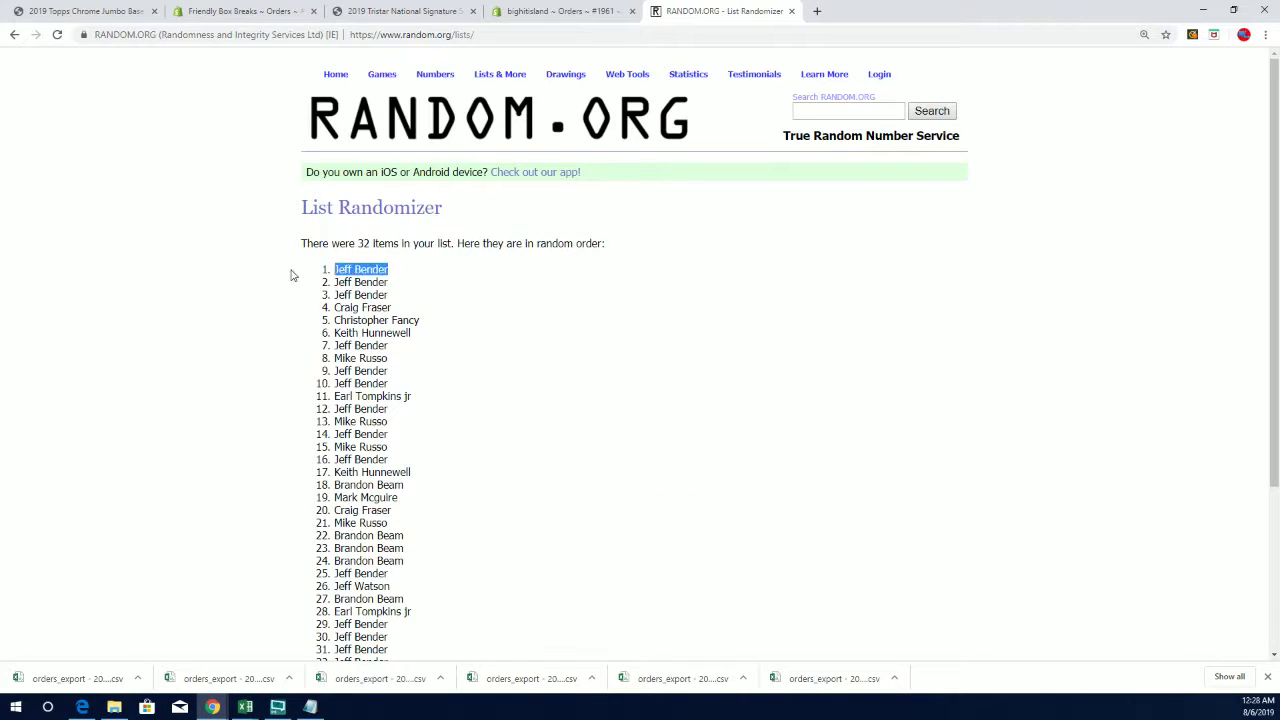
right_click(358, 264)
left_click(375, 276)
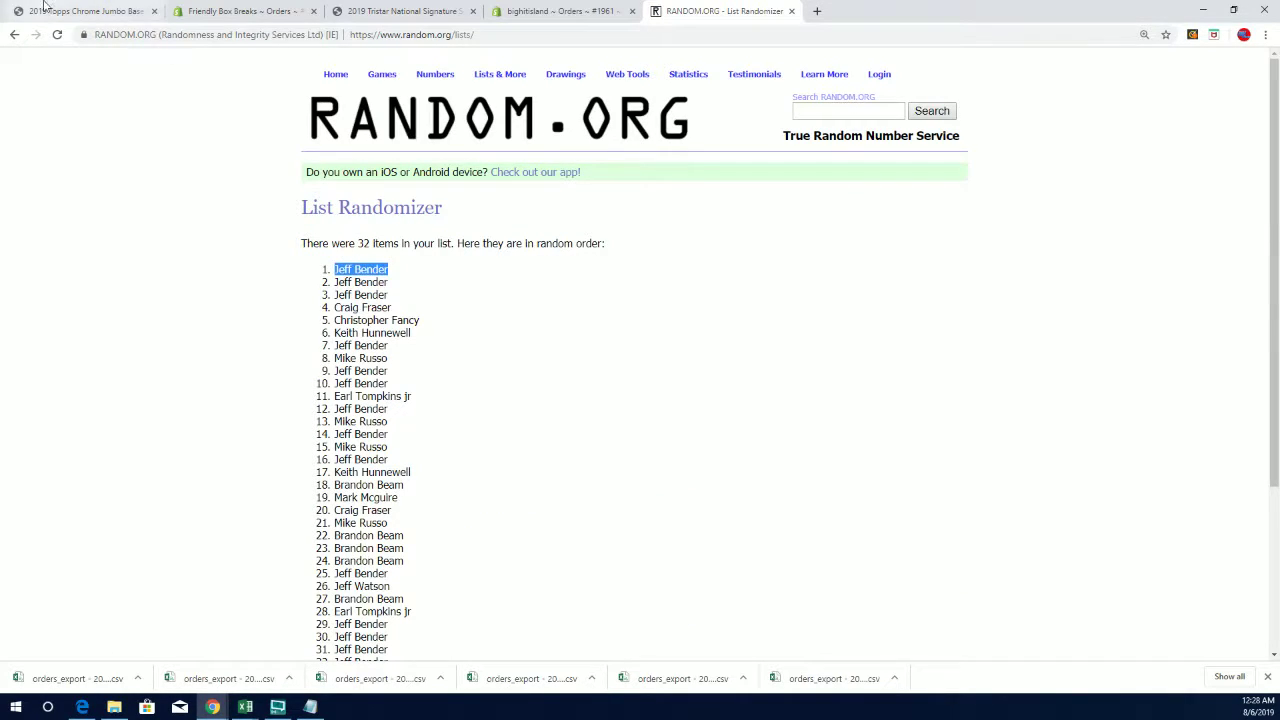
Step: Go to the Big Hit Island store and open its Map Promotion Game page
left_click(400, 11)
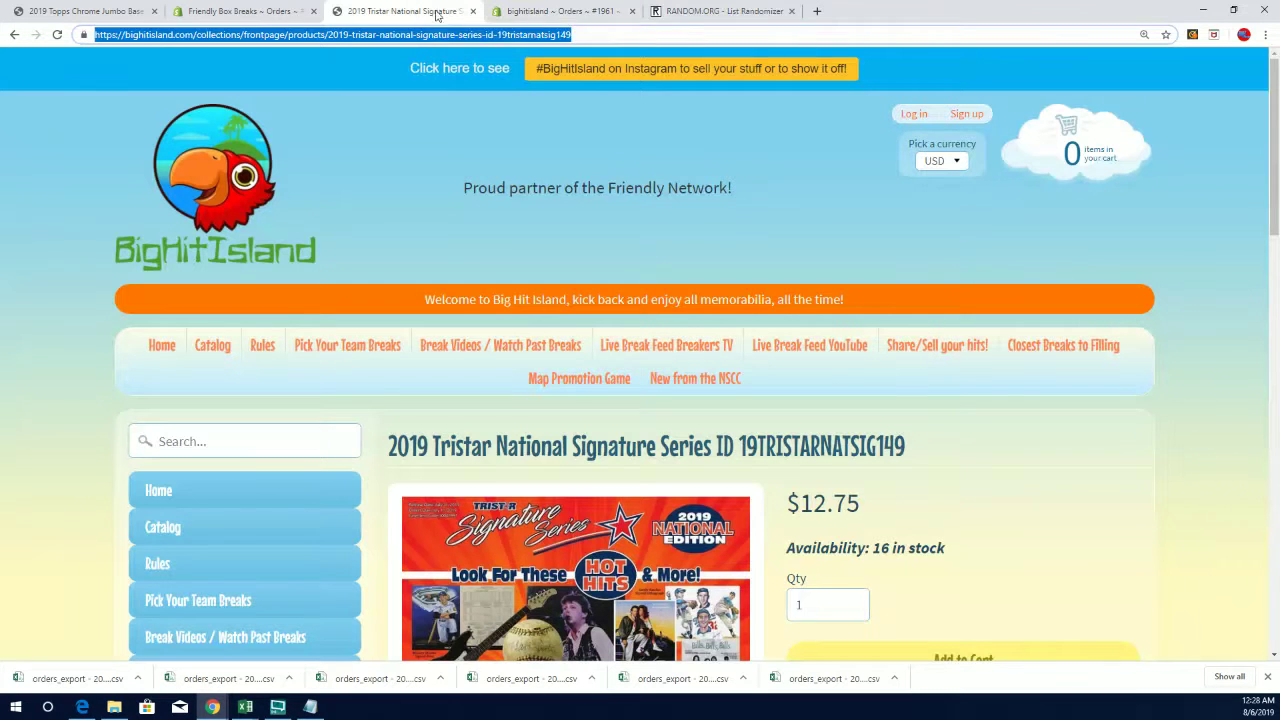
left_click(592, 378)
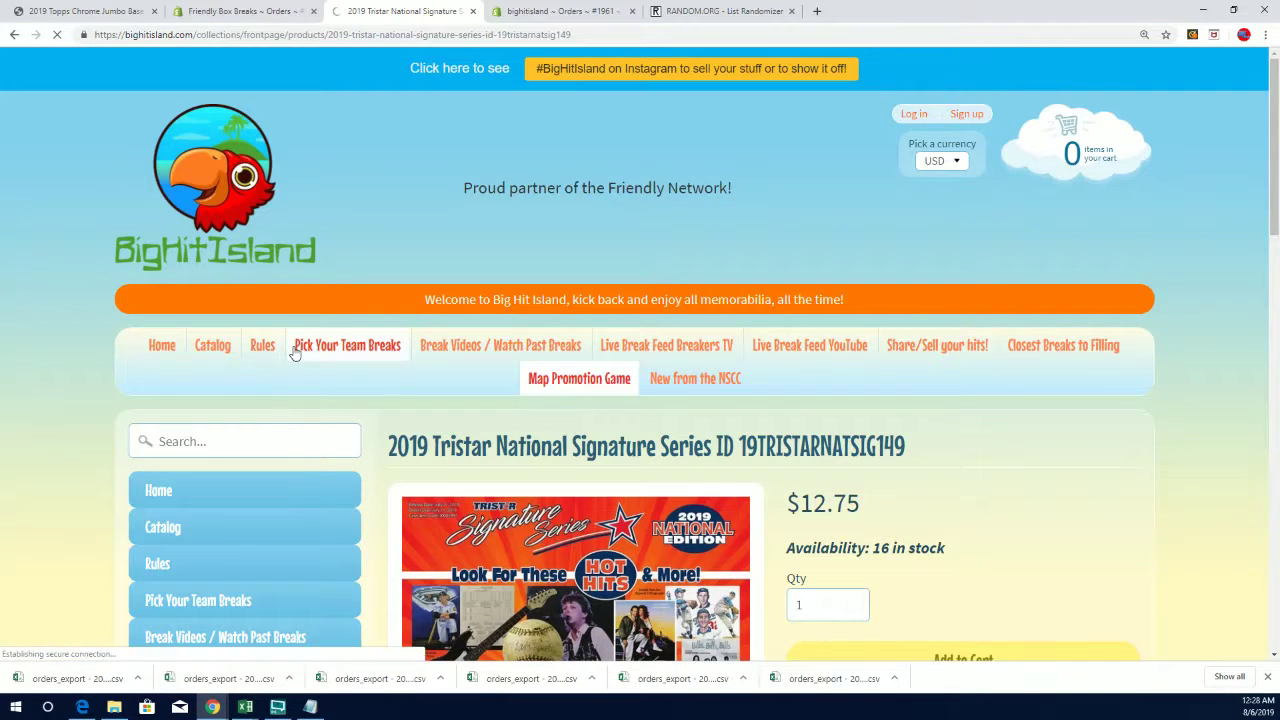
scroll(291, 354, "down", 6)
scroll(291, 354, "down", 5)
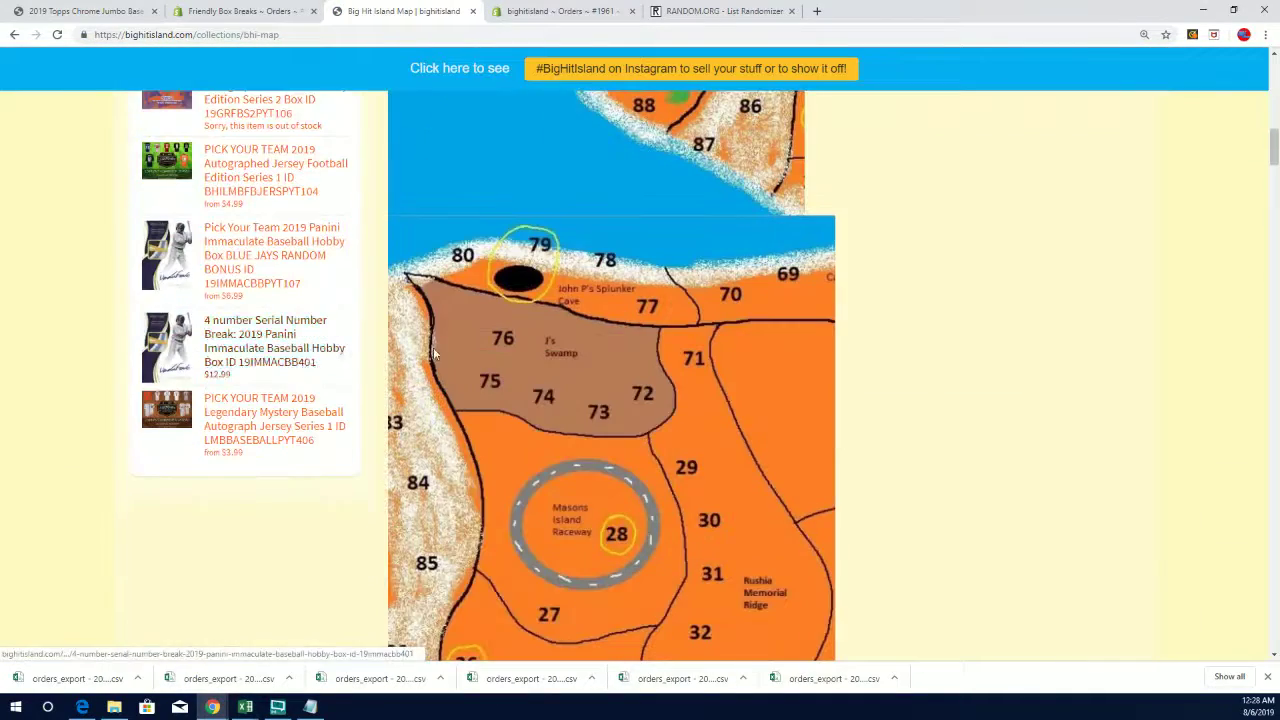
mouse_move(1274, 150)
left_mouse_down()
mouse_move(1274, 465)
mouse_move(1274, 395)
left_mouse_up()
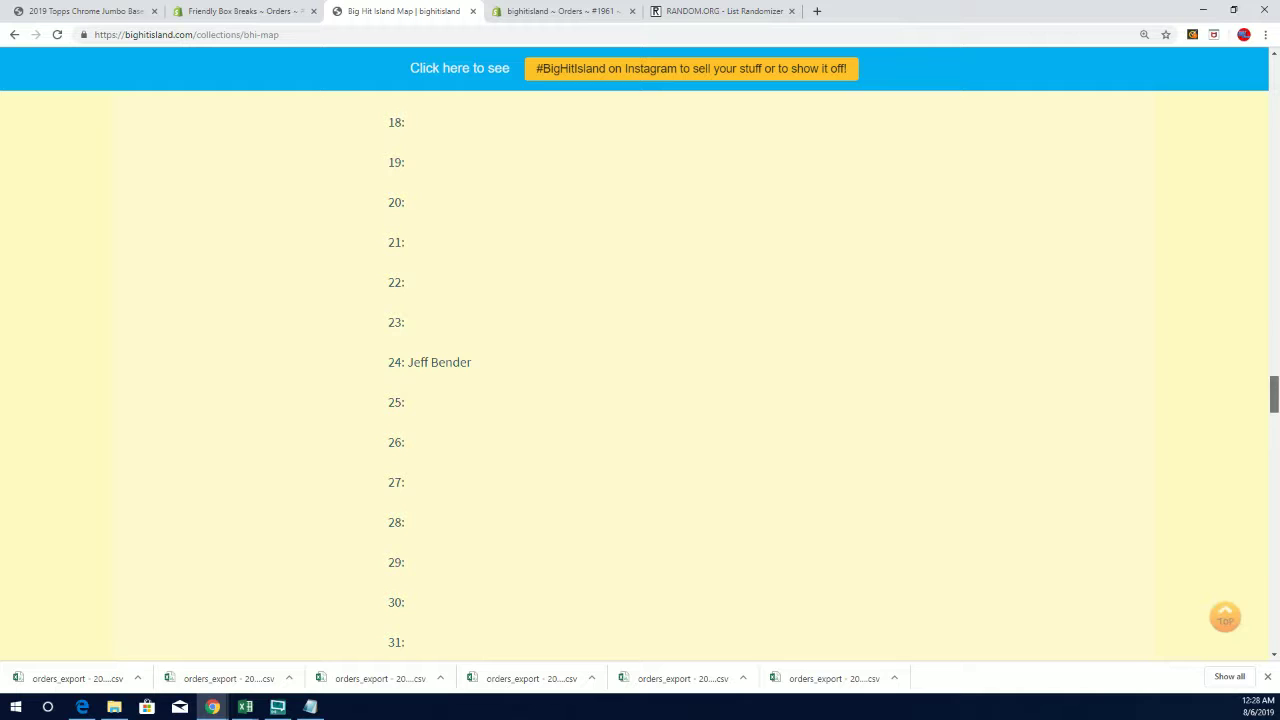